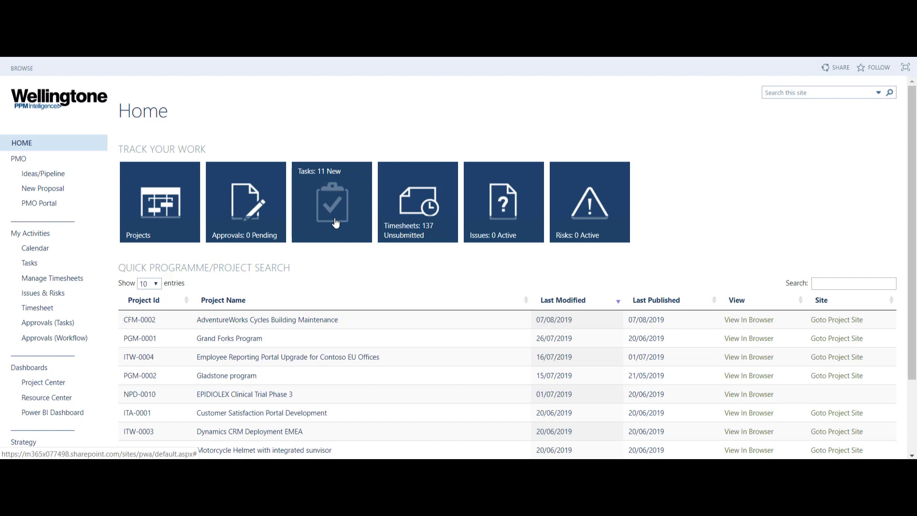
# Open the Tasks page from My Activities in the Quick Launch
pyautogui.click(46, 269)
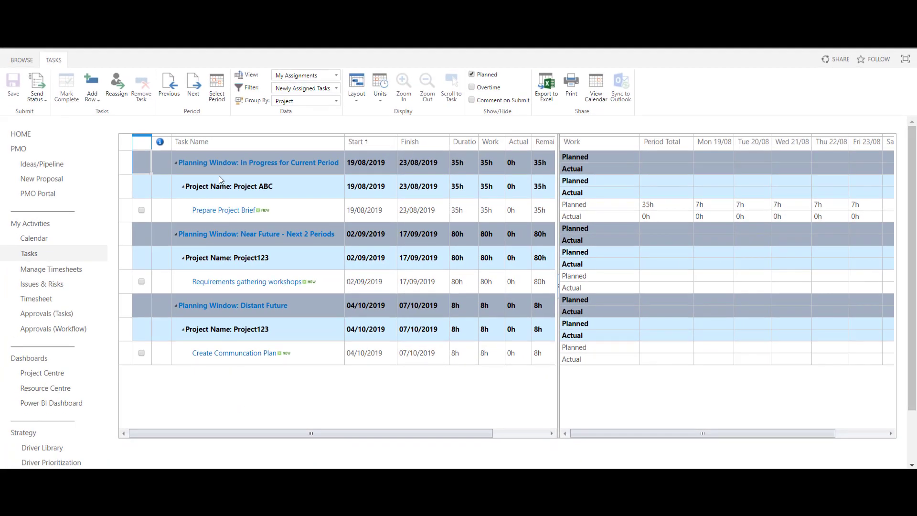
pyautogui.click(217, 93)
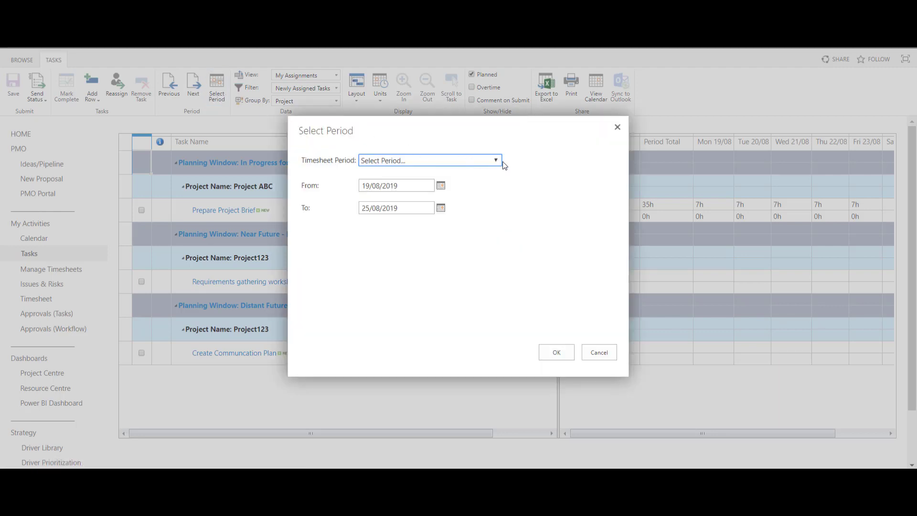
pyautogui.click(499, 162)
pyautogui.moveTo(499, 180); pyautogui.dragTo(500, 241)
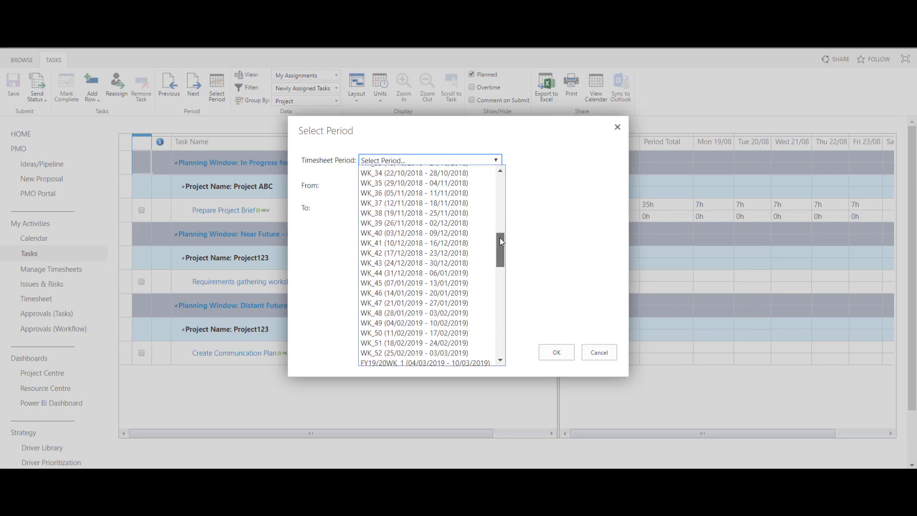
pyautogui.click(613, 354)
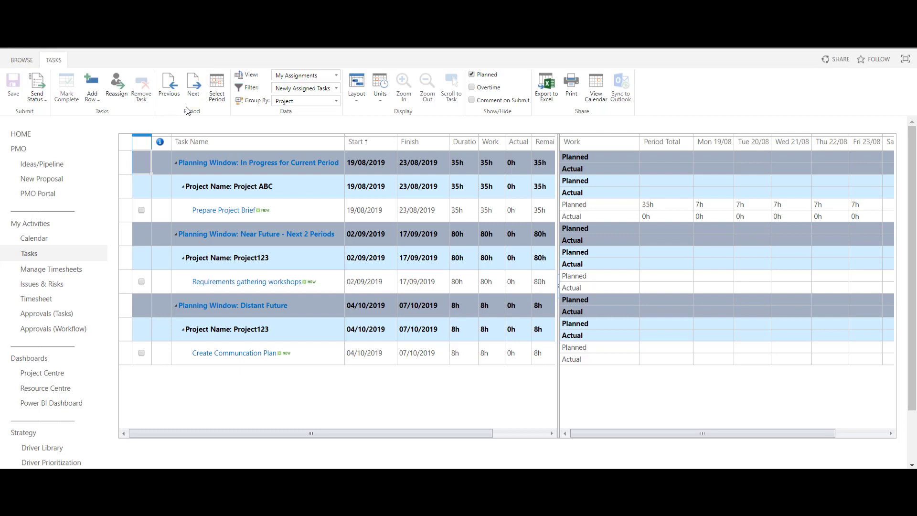
pyautogui.click(358, 101)
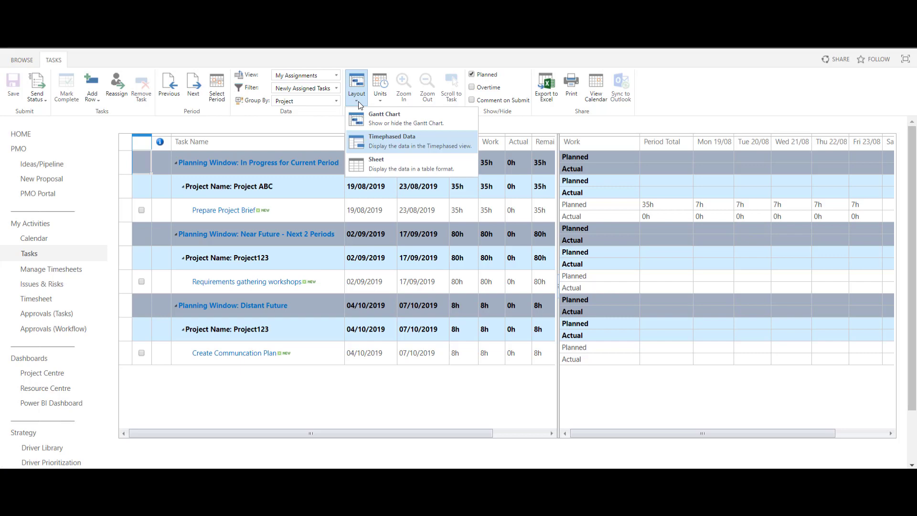
pyautogui.click(400, 121)
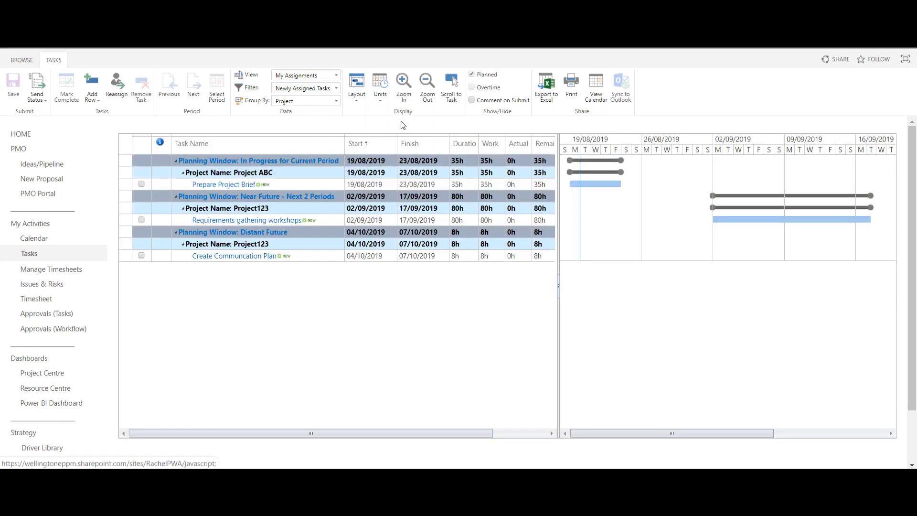
pyautogui.click(403, 95)
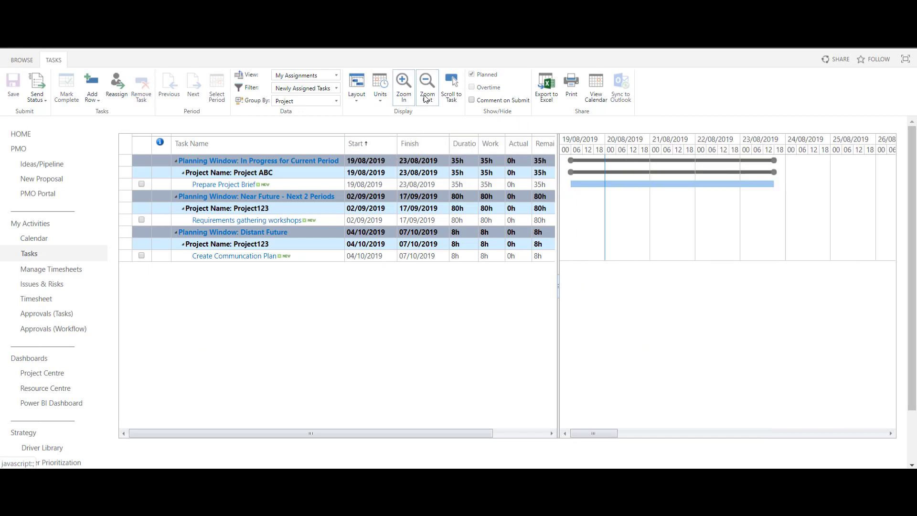
pyautogui.click(425, 99)
pyautogui.click(426, 99)
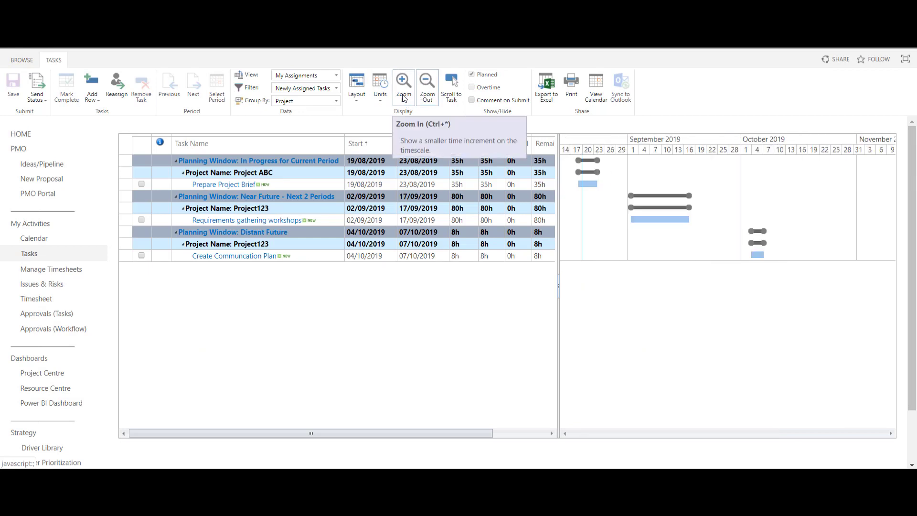
pyautogui.click(403, 96)
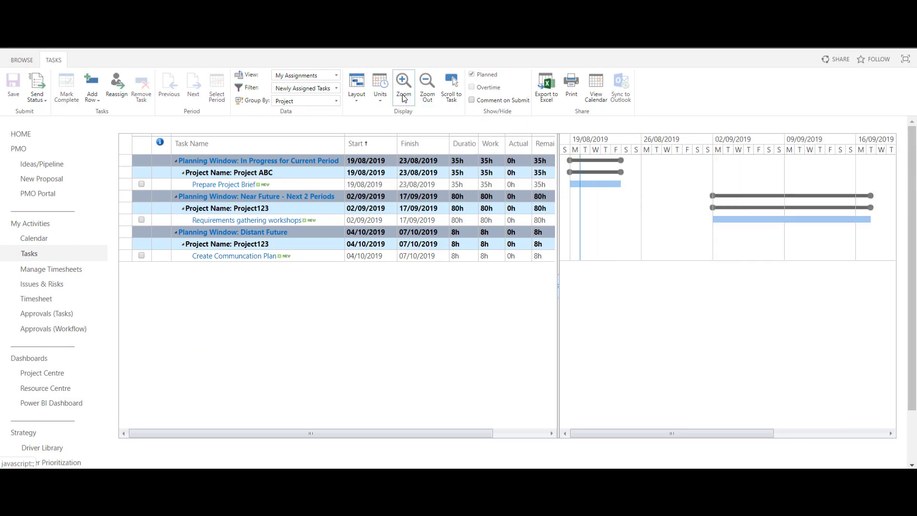
pyautogui.click(363, 102)
pyautogui.click(368, 140)
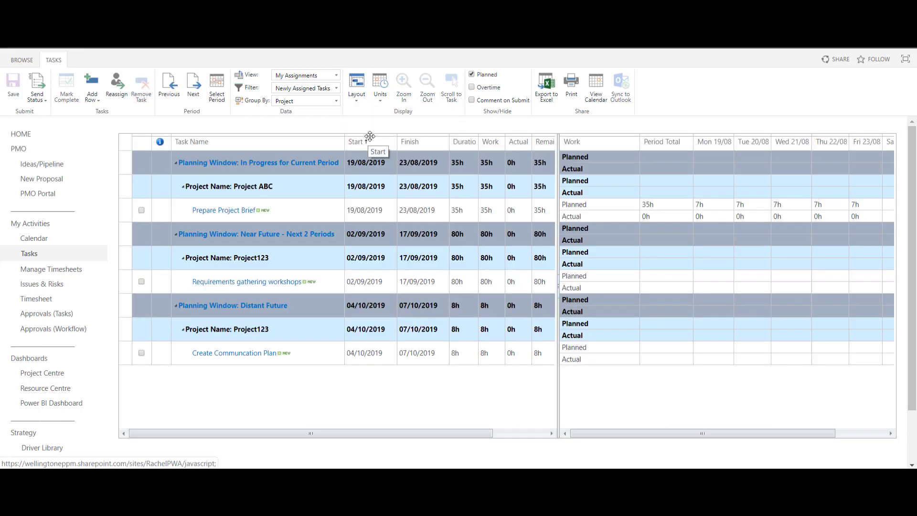
pyautogui.click(381, 105)
pyautogui.moveTo(388, 126)
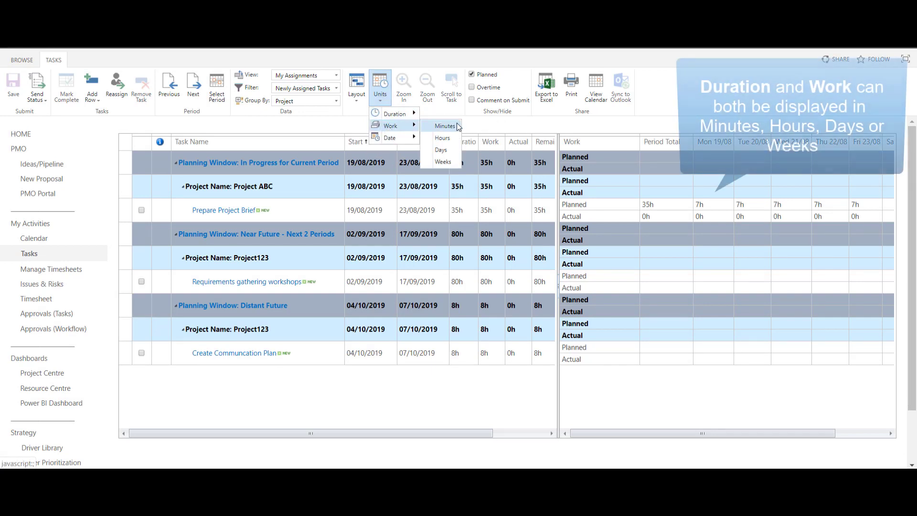
pyautogui.click(440, 150)
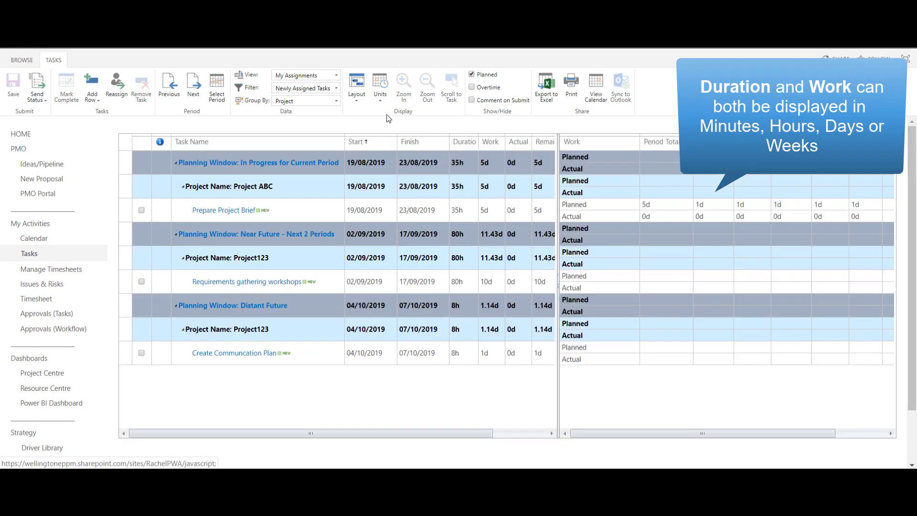
pyautogui.click(381, 105)
pyautogui.moveTo(397, 125)
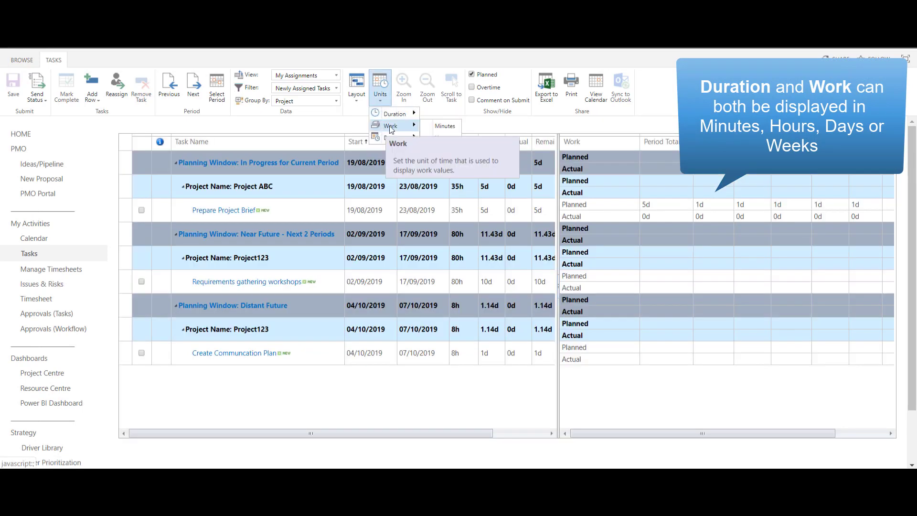
pyautogui.click(443, 138)
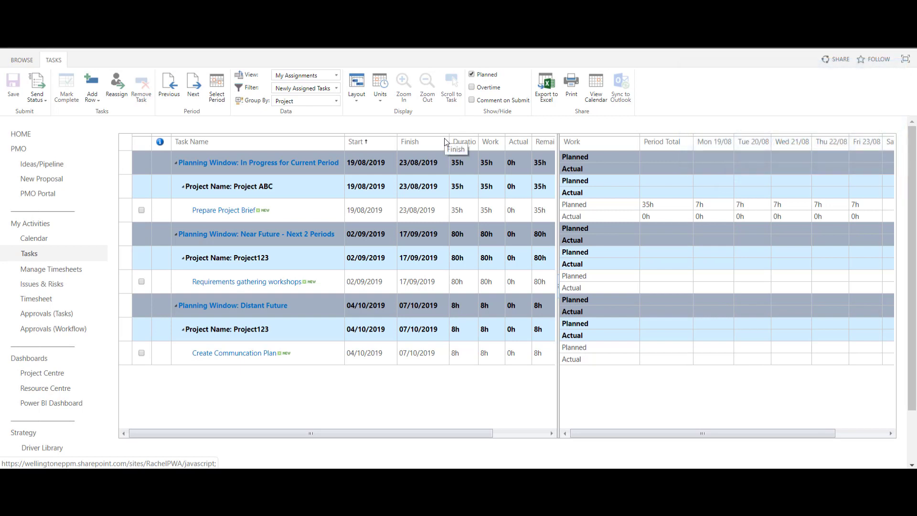
pyautogui.click(336, 88)
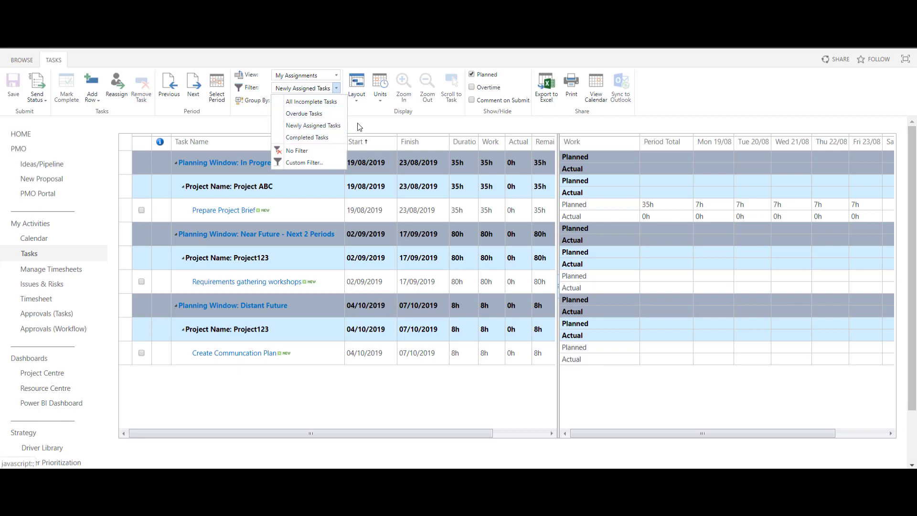
pyautogui.click(330, 126)
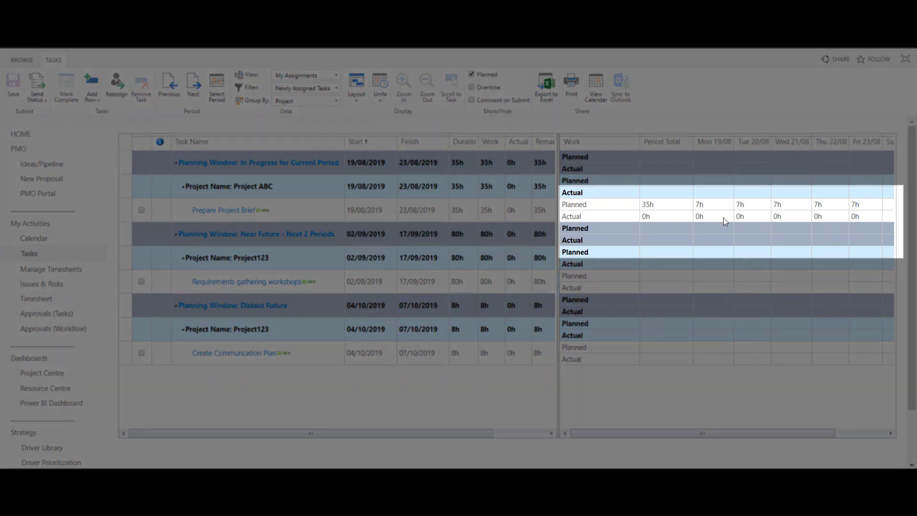
# Enter 7 actual hours for each day Mon 19/08 through Fri 23/08 on Prepare Project Brief
pyautogui.click(723, 217)
pyautogui.write('7')
pyautogui.press('Tab')
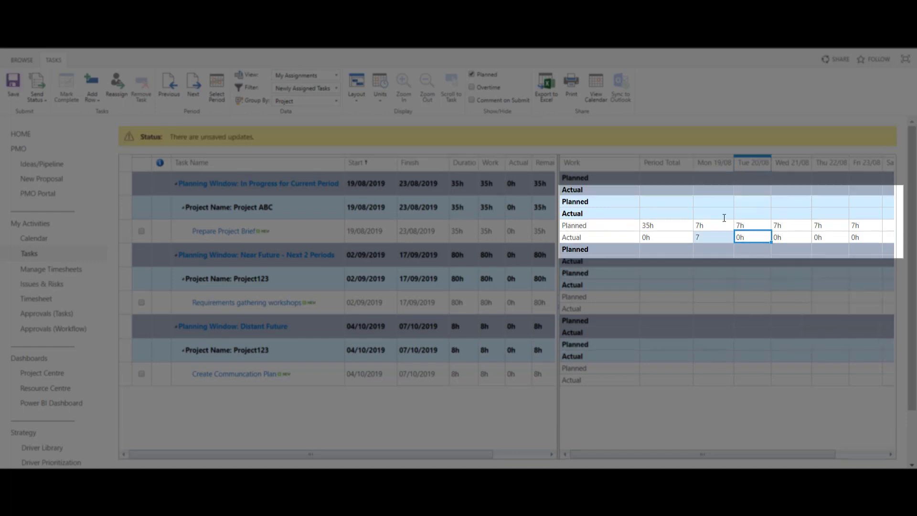
pyautogui.write('7')
pyautogui.press('Tab')
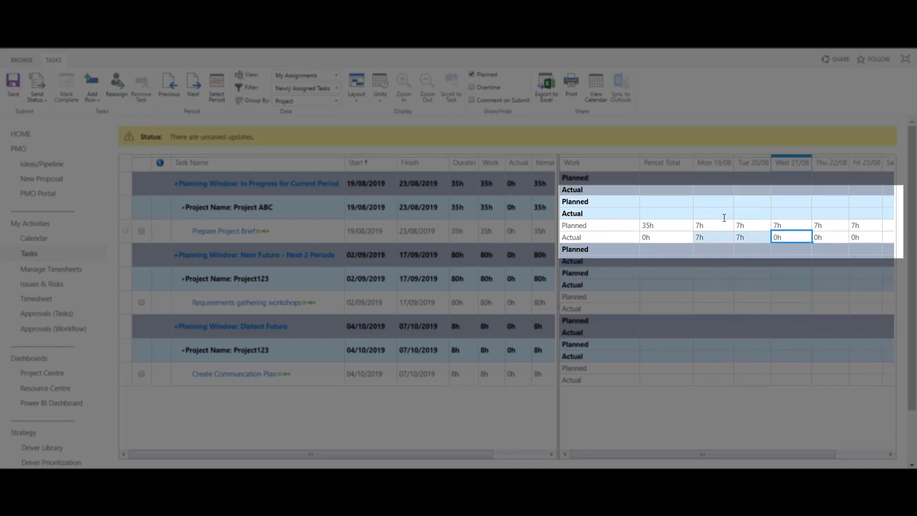
pyautogui.write('7')
pyautogui.press('Tab')
pyautogui.write('7')
pyautogui.press('Tab')
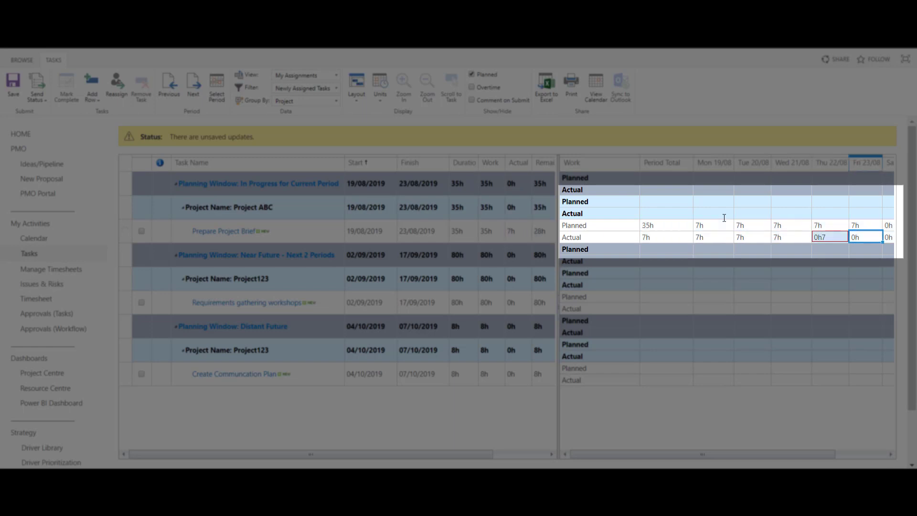
pyautogui.hotkey('shift', 'Tab')
pyautogui.write('7')
pyautogui.press('Tab')
pyautogui.write('7')
pyautogui.press('Return')
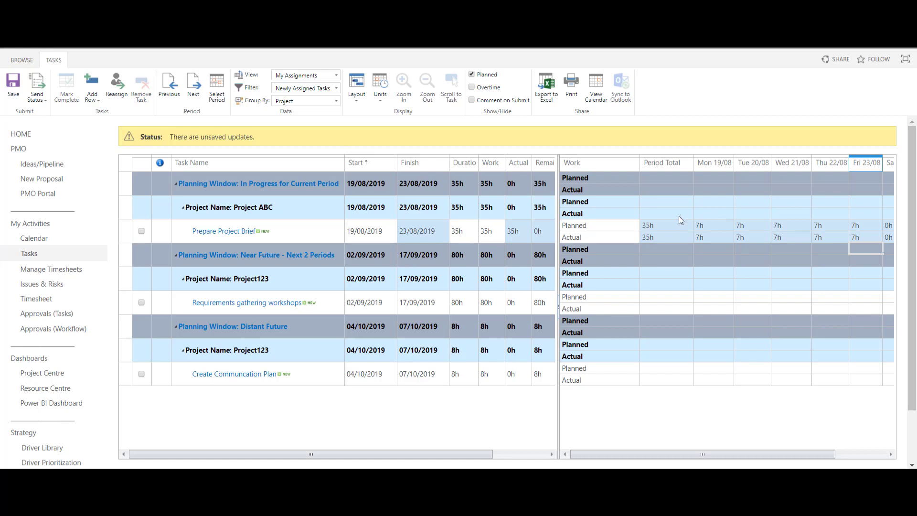
# Select Prepare Project Brief and send status updates for all tasks for approval
pyautogui.click(141, 232)
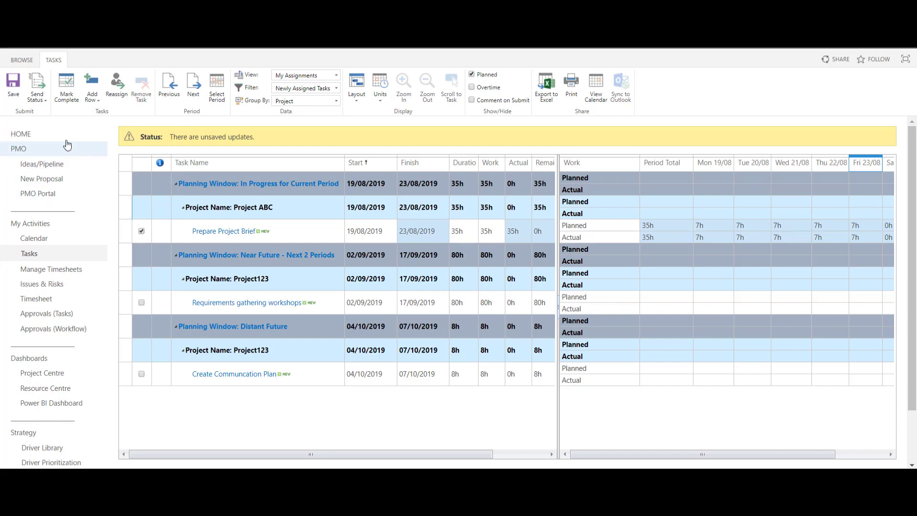
pyautogui.click(44, 100)
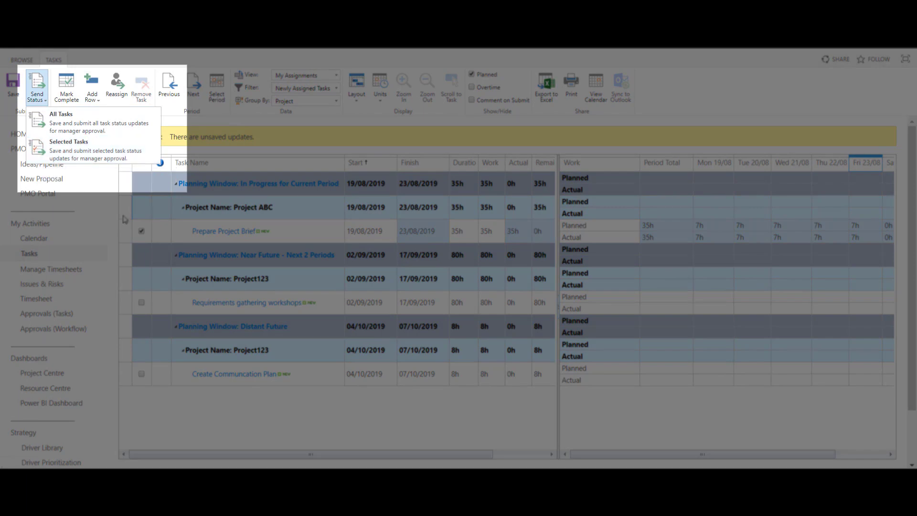
pyautogui.click(103, 121)
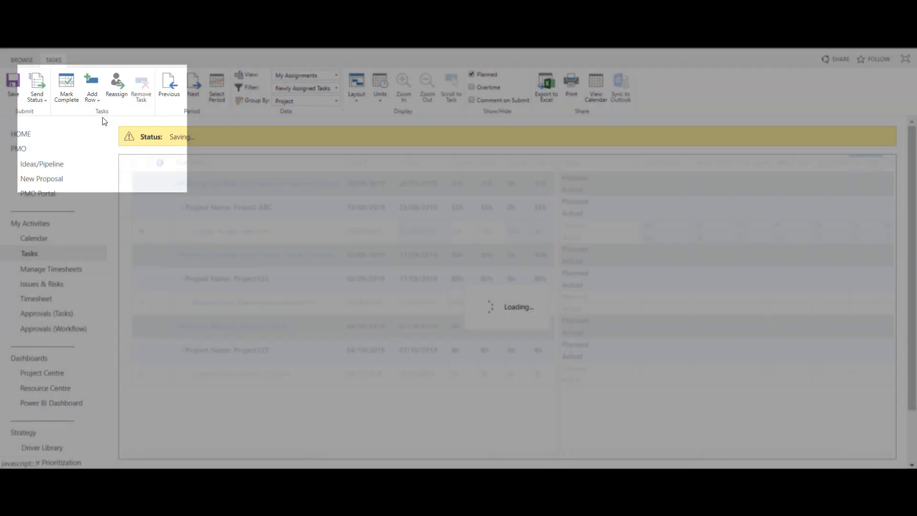